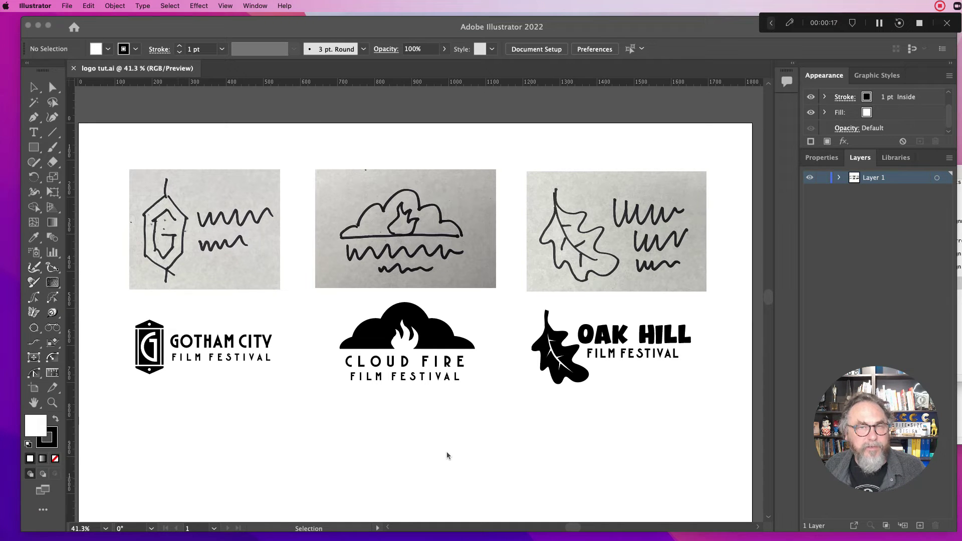
- Save the document under a separate file as logo tut in the WEEK 2 folder, using the Adobe PDF format
left_click(447, 453)
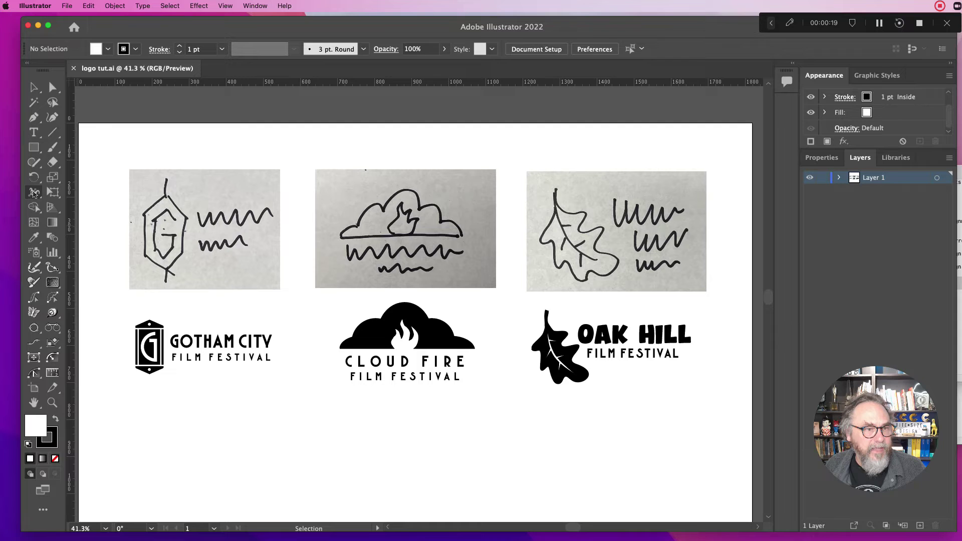
left_click(68, 6)
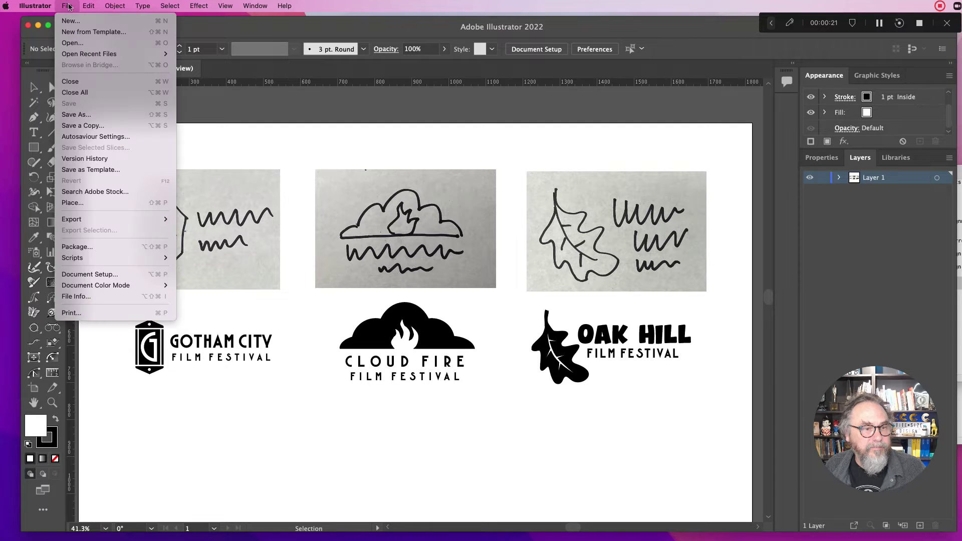
mouse_move(98, 225)
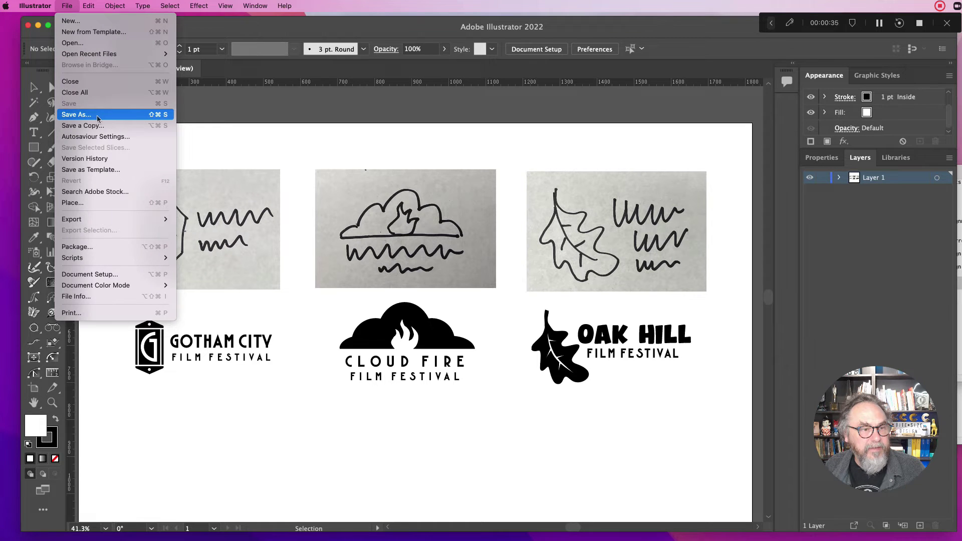
left_click(128, 114)
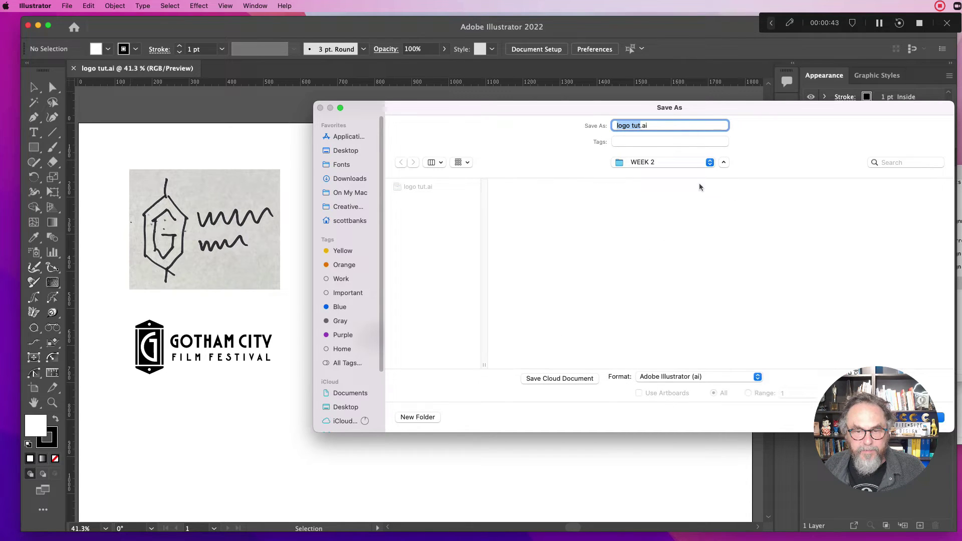
left_click_drag(876, 109, 764, 109)
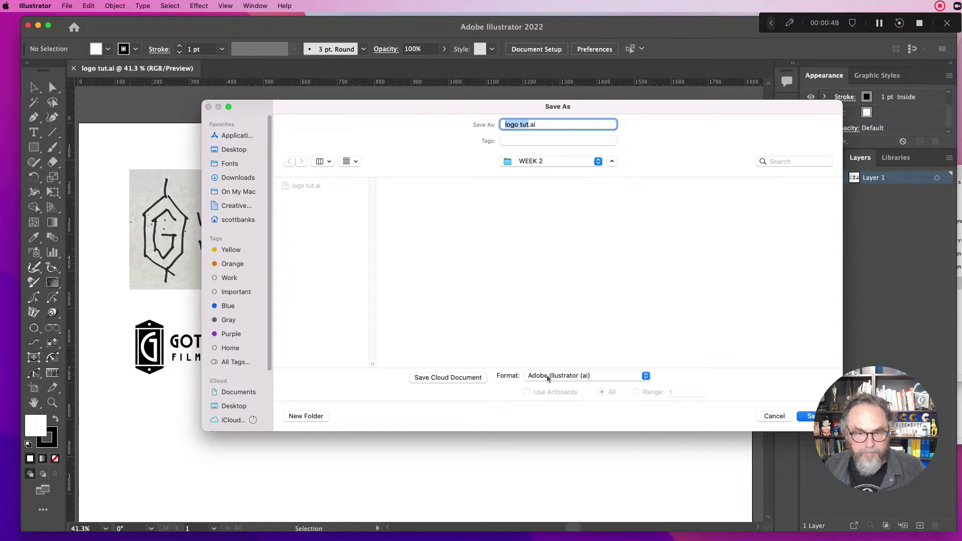
left_click(549, 377)
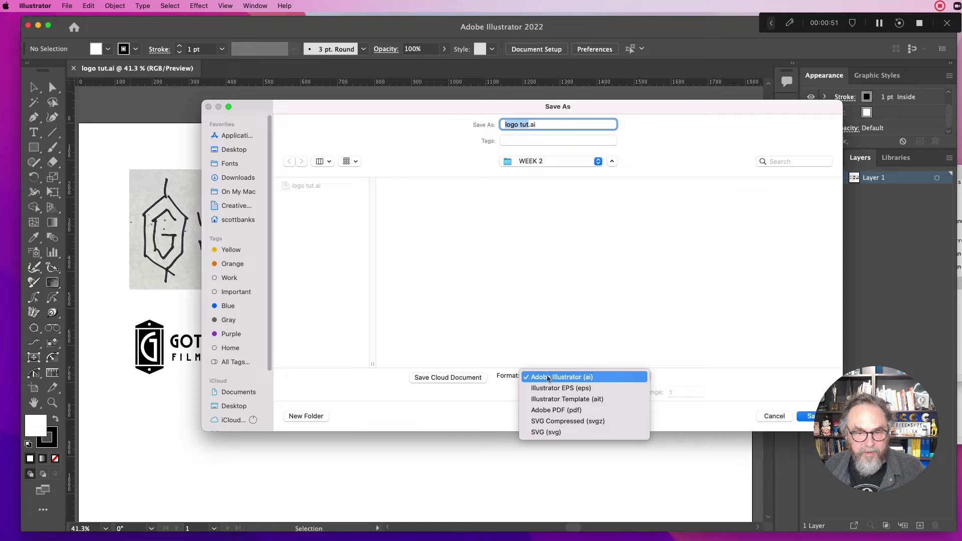
left_click(540, 414)
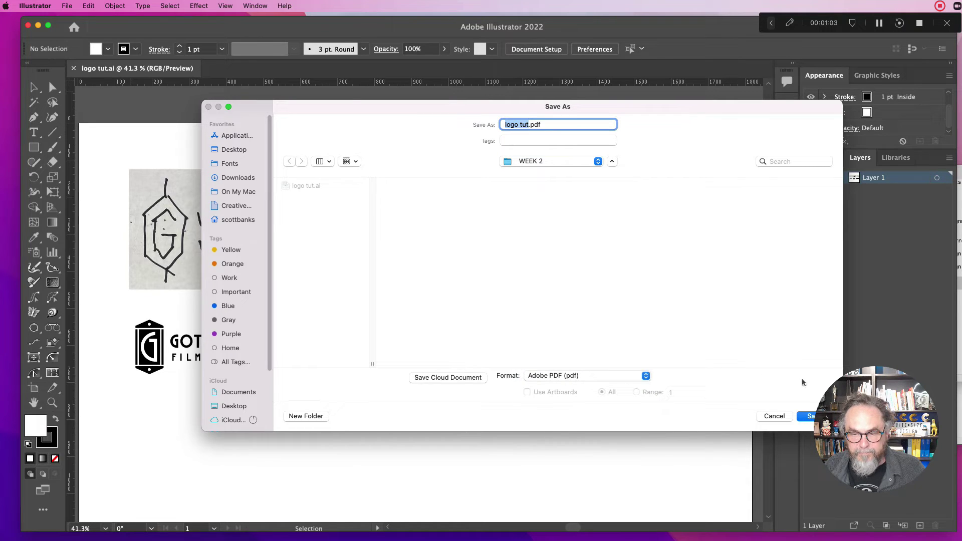
left_click(811, 417)
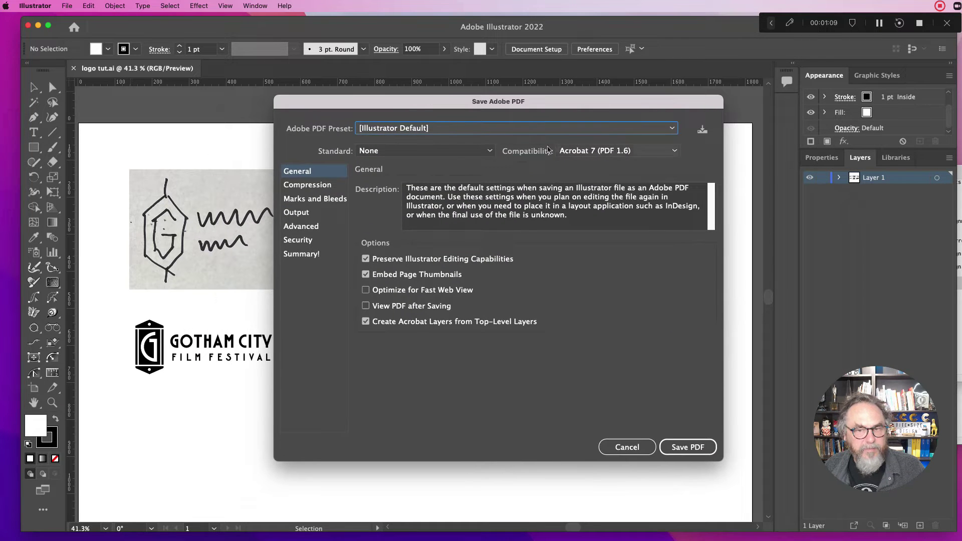
- Choose the High Quality Print PDF preset and save the PDF
left_click(449, 129)
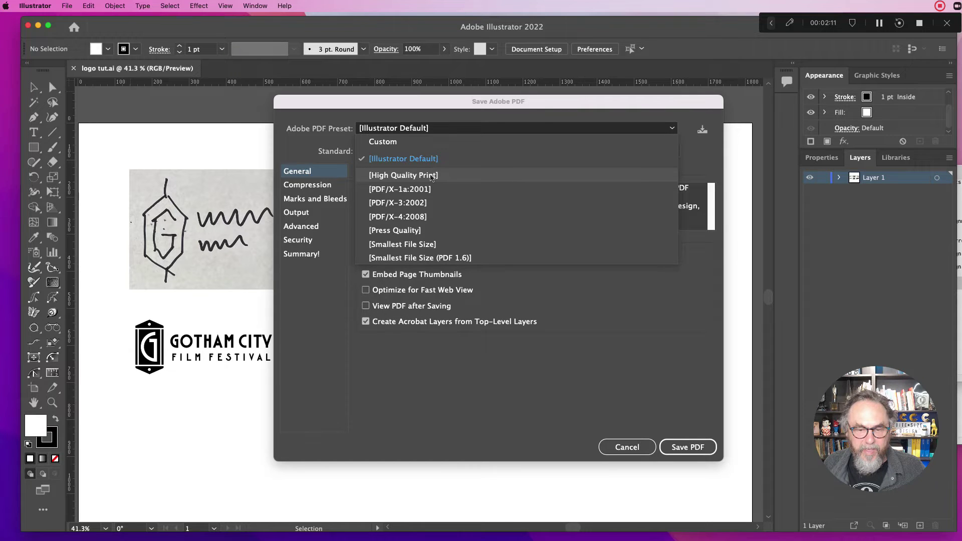
left_click(431, 176)
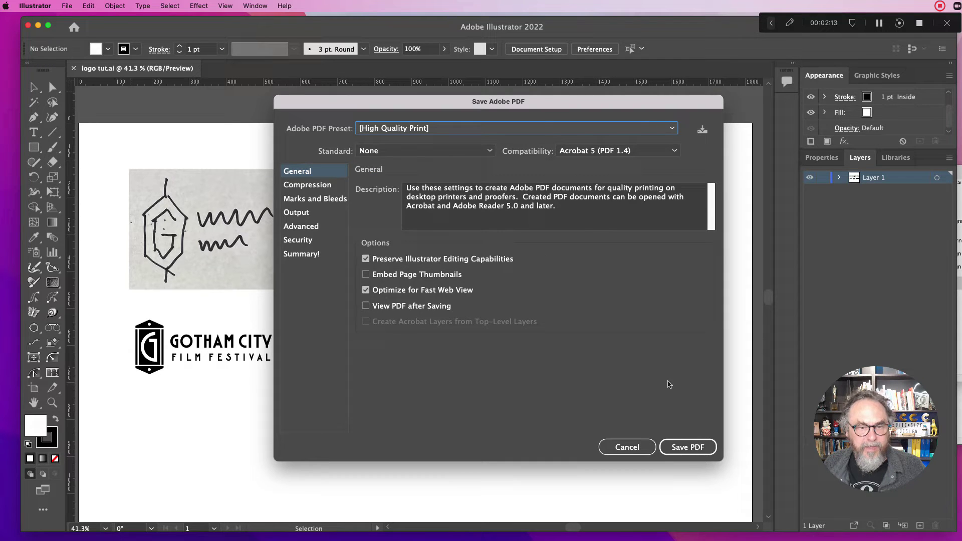
left_click(679, 447)
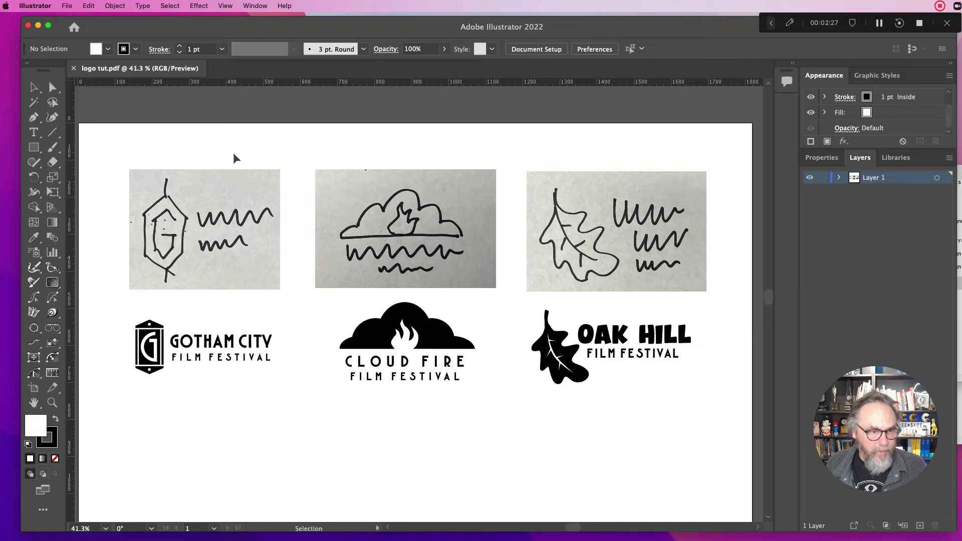
- Start exporting the artwork to the WEEK 2 folder as logo tut in JPEG format
left_click(65, 5)
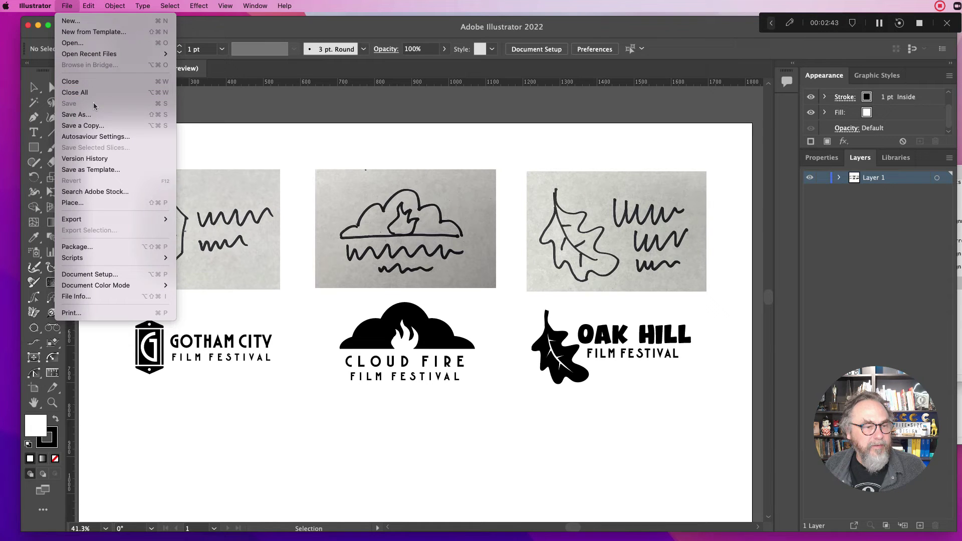
mouse_move(86, 219)
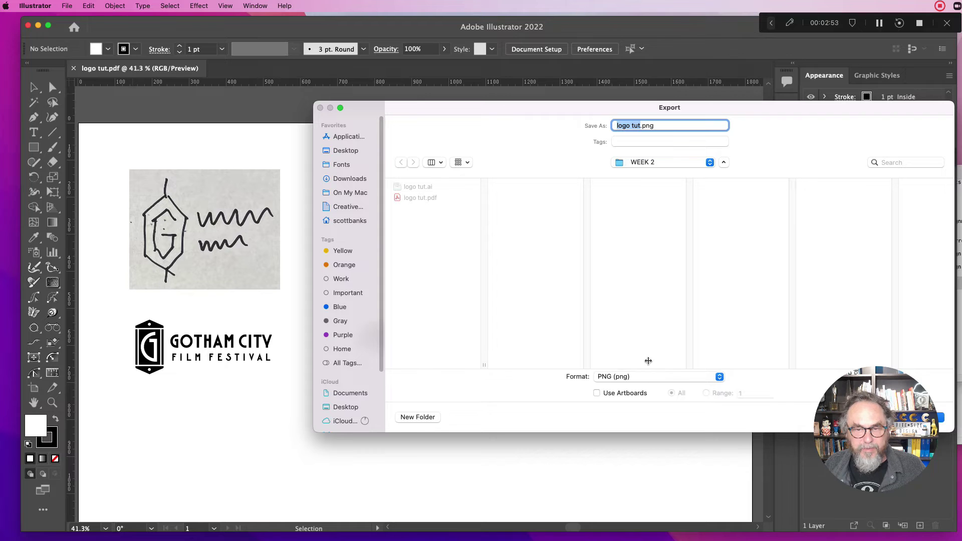
left_click(648, 377)
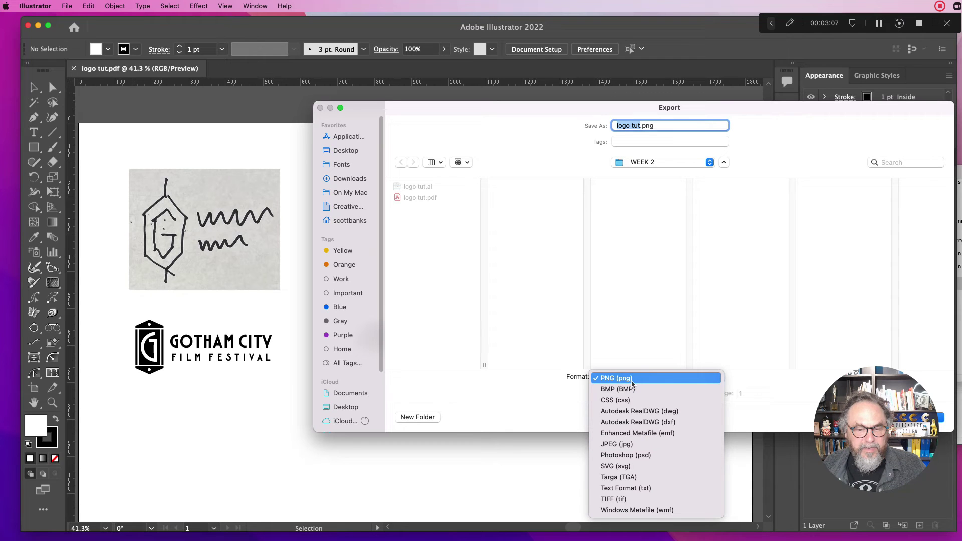
left_click(643, 446)
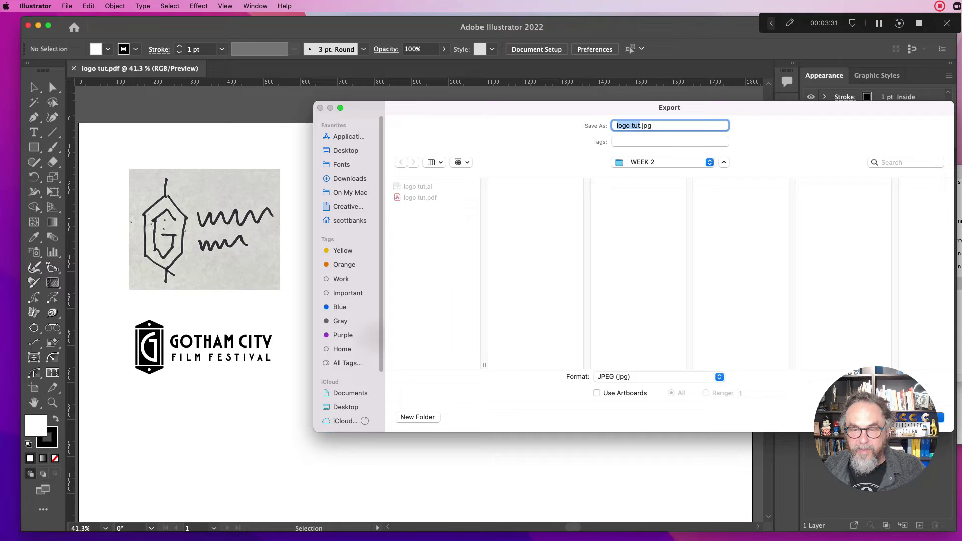
key("Return")
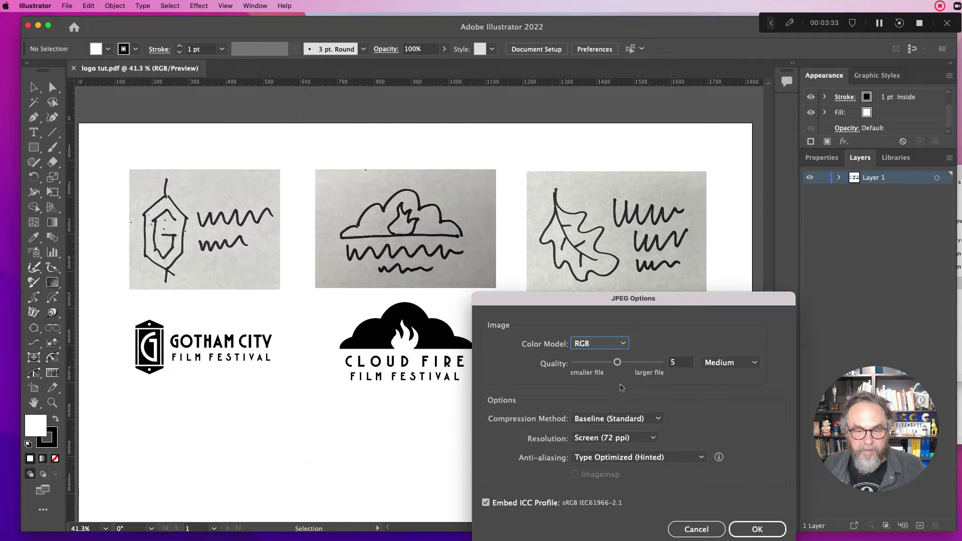
- Set the JPEG quality to 10 (Maximum) and the resolution to Medium (150 ppi), and complete the export
left_click_drag(617, 362, 662, 366)
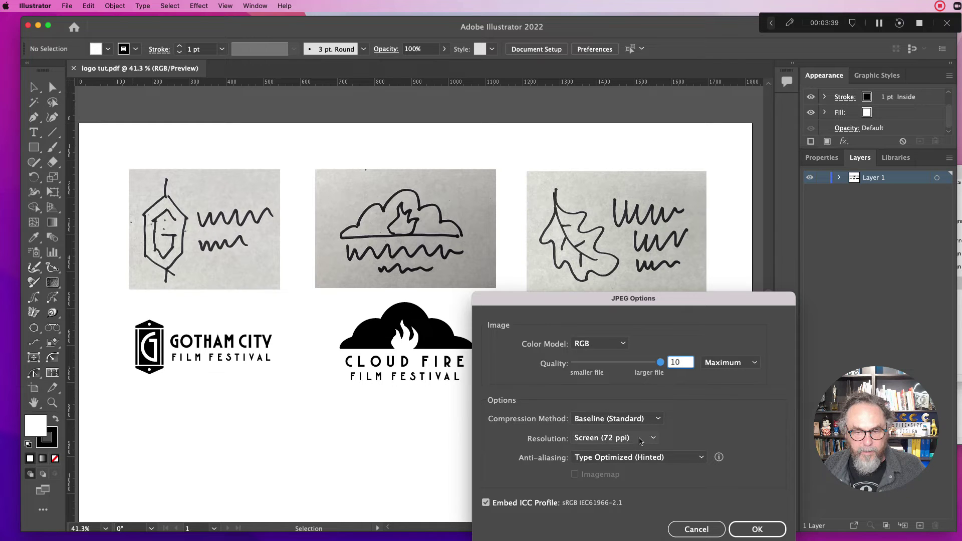
left_click(640, 440)
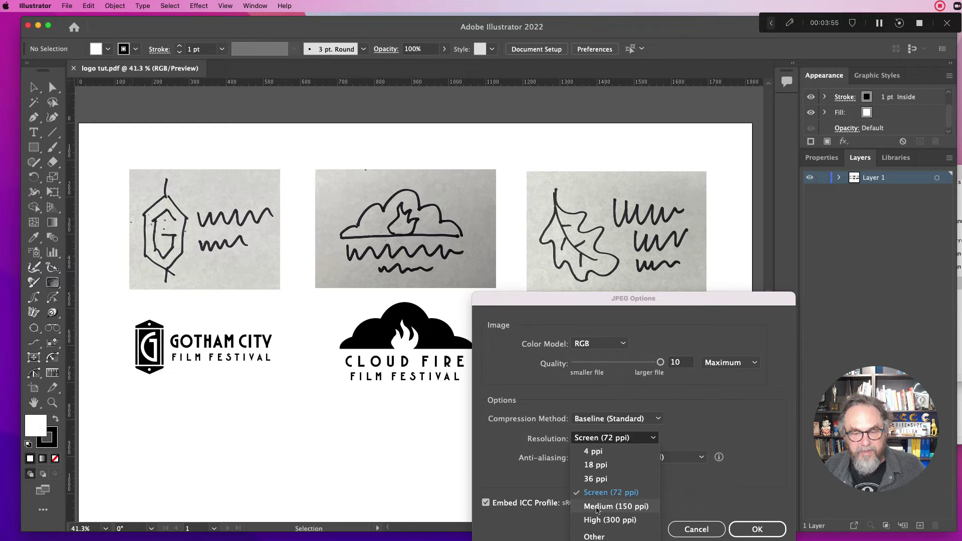
left_click(598, 508)
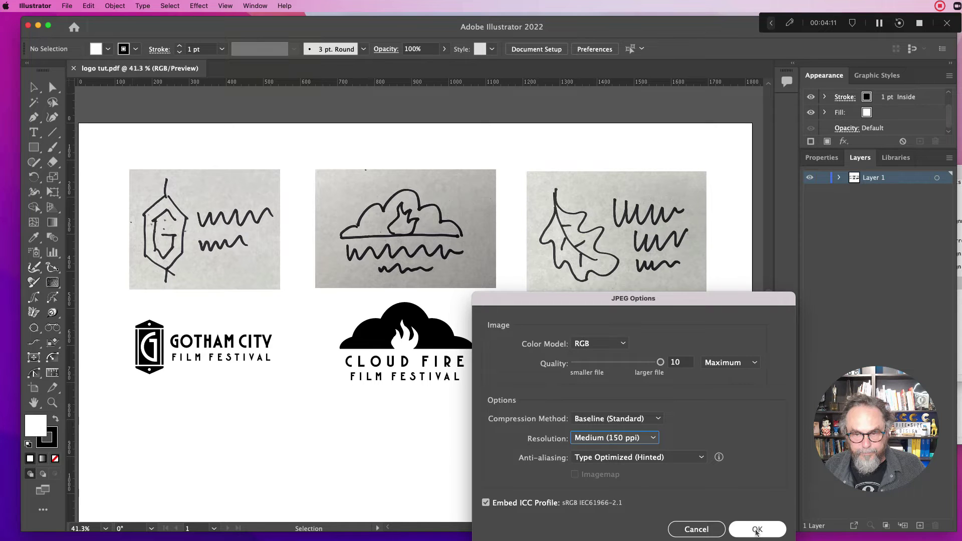
left_click(757, 530)
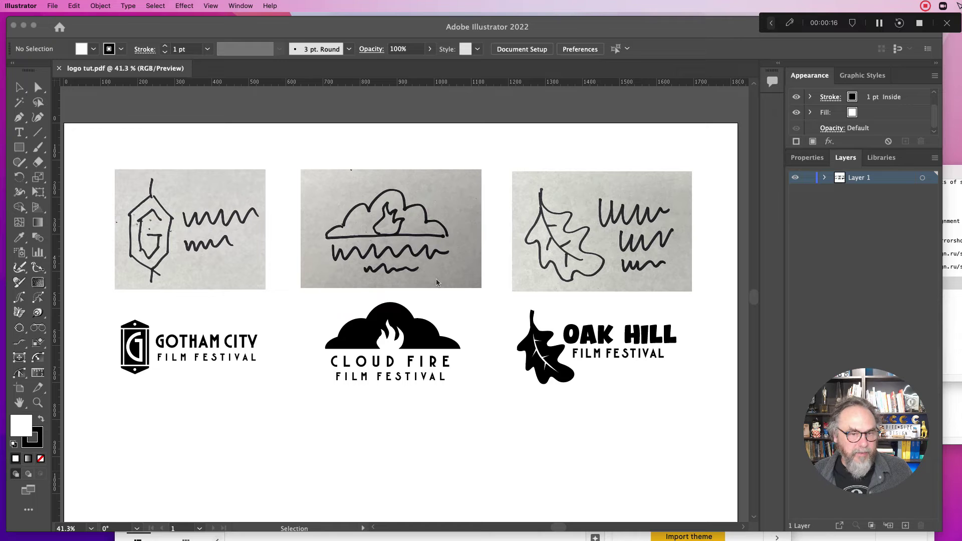
- Move the leaf sketch and the Oak Hill logo together about 15 px right and 5 px up, then deselect them
left_click(519, 168)
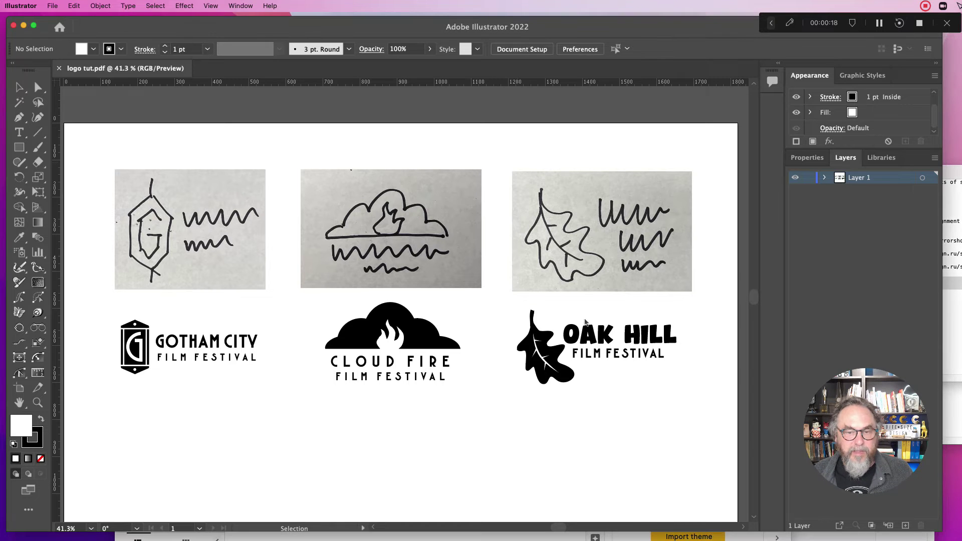
mouse_move(537, 147)
left_mouse_down()
mouse_move(608, 317)
mouse_move(647, 377)
left_mouse_up()
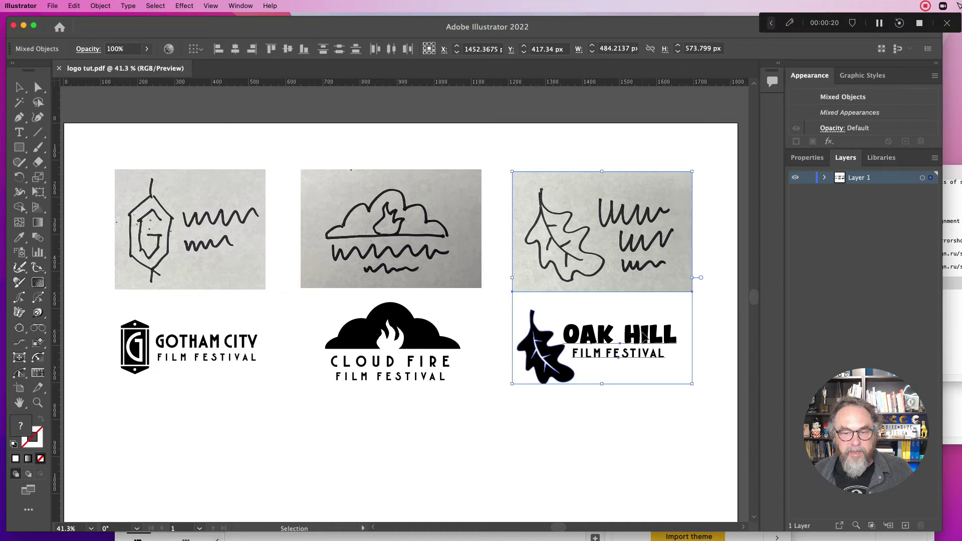
mouse_move(642, 314)
left_mouse_down()
mouse_move(669, 197)
mouse_move(690, 155)
mouse_move(617, 72)
mouse_move(639, 342)
mouse_move(648, 335)
left_mouse_up()
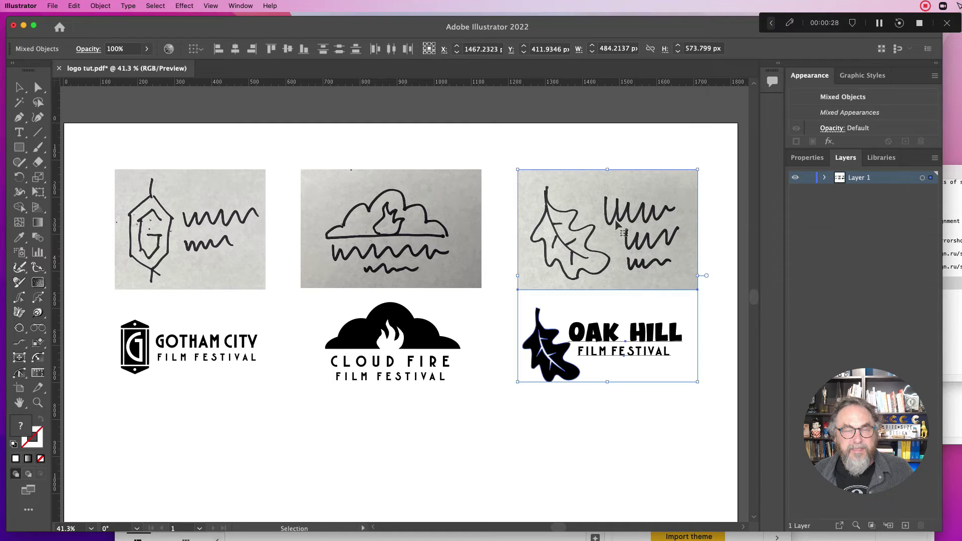
left_click(588, 147)
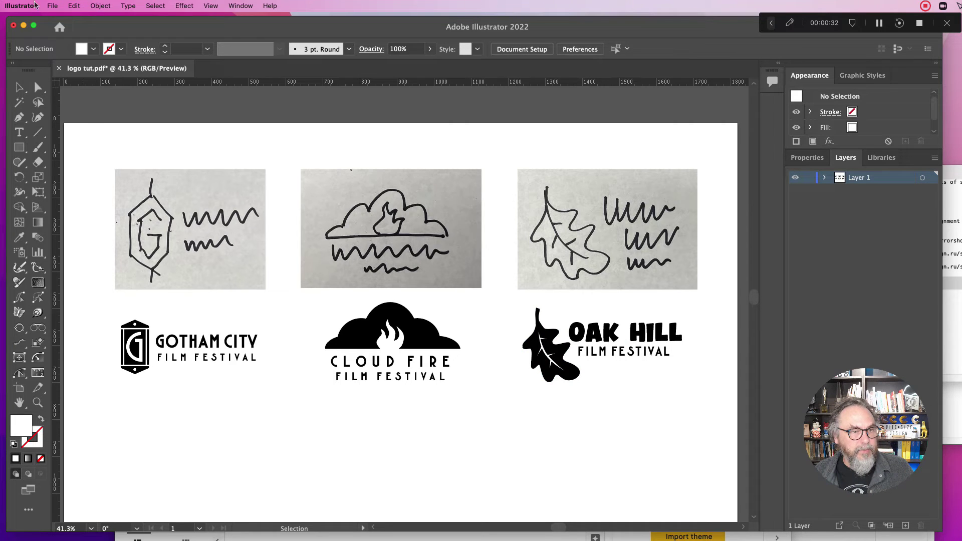
- Export Artboard 1 for screens as a PNG at 1x scale, keeping the existing destination folder
left_click(52, 6)
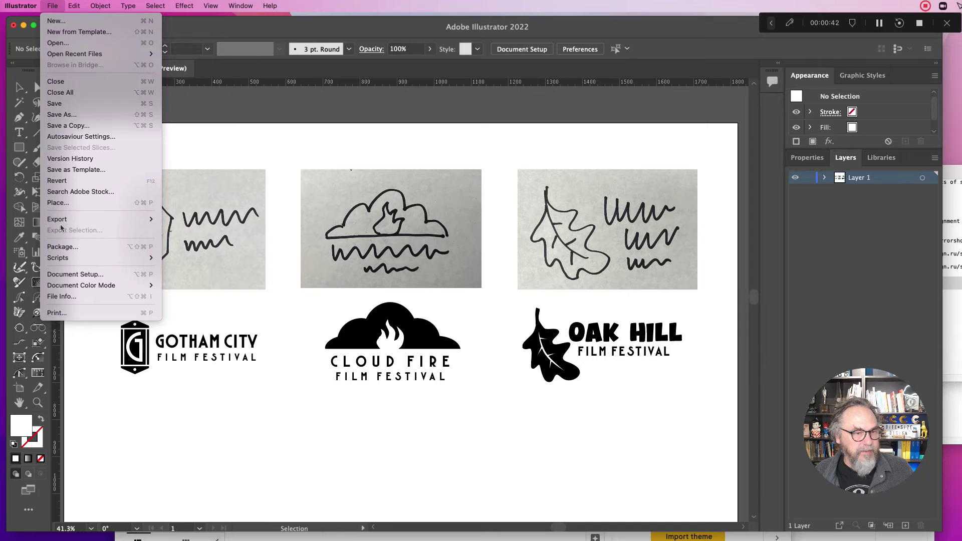
mouse_move(64, 221)
left_click(208, 219)
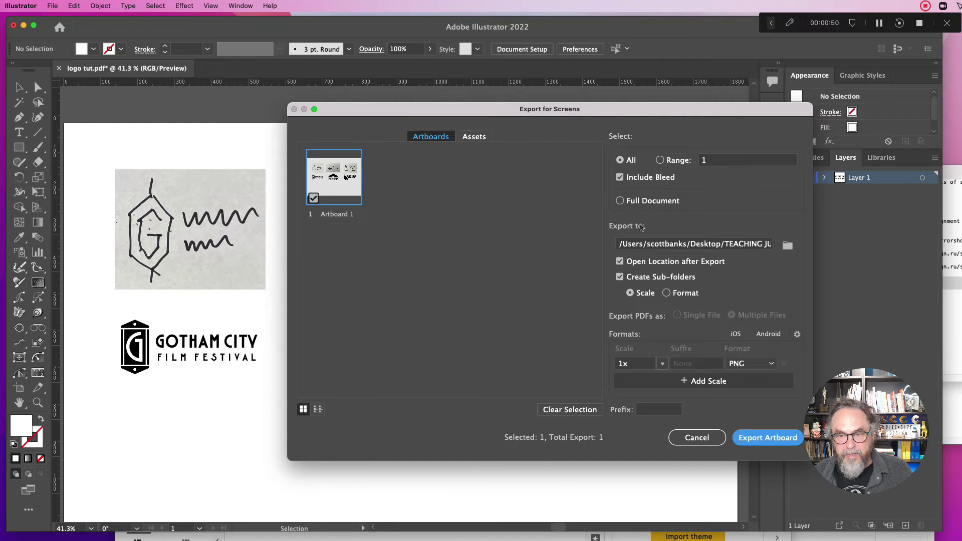
left_click(654, 244)
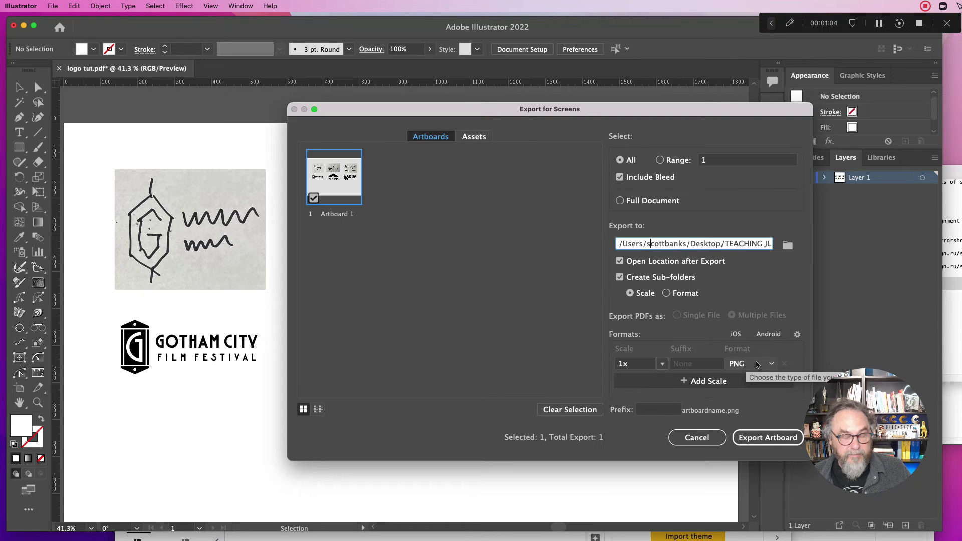
left_click(758, 364)
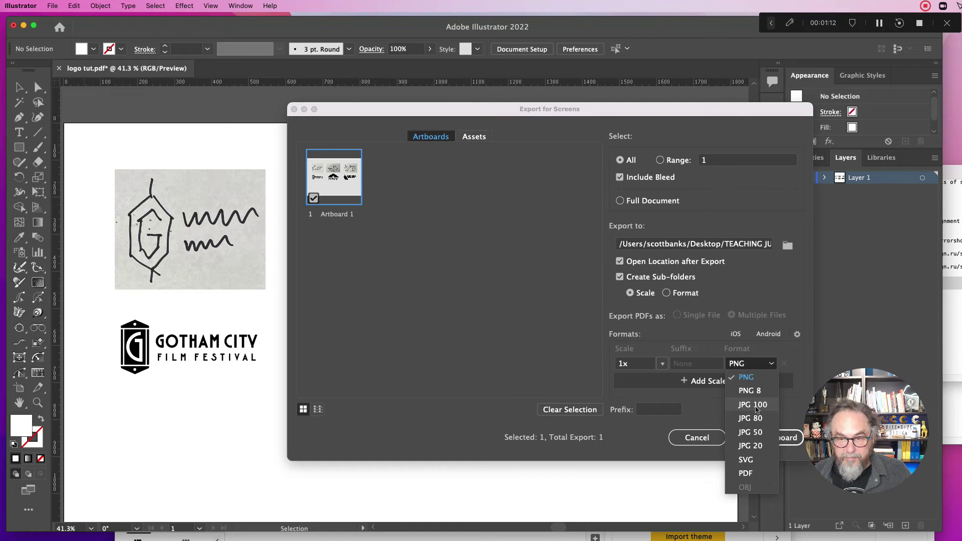
left_click(719, 411)
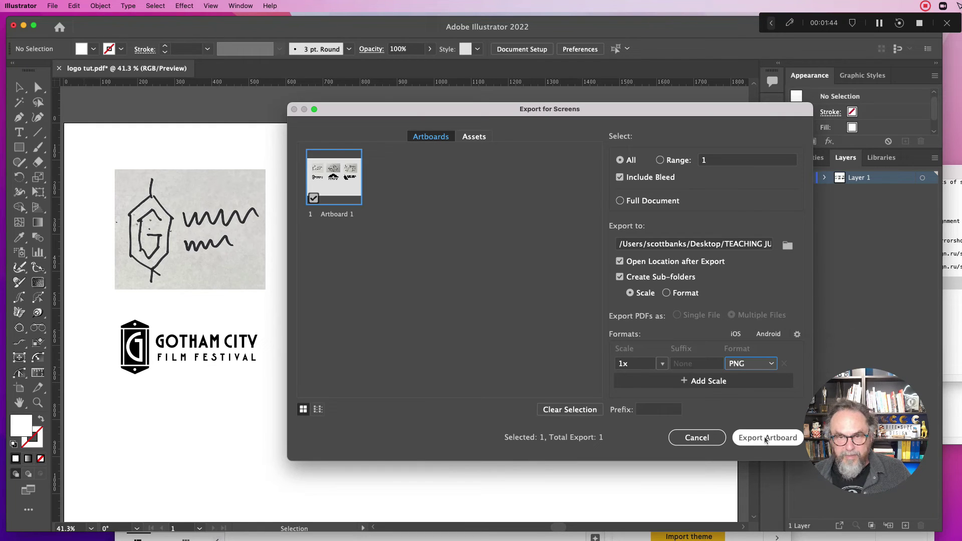
left_click(766, 438)
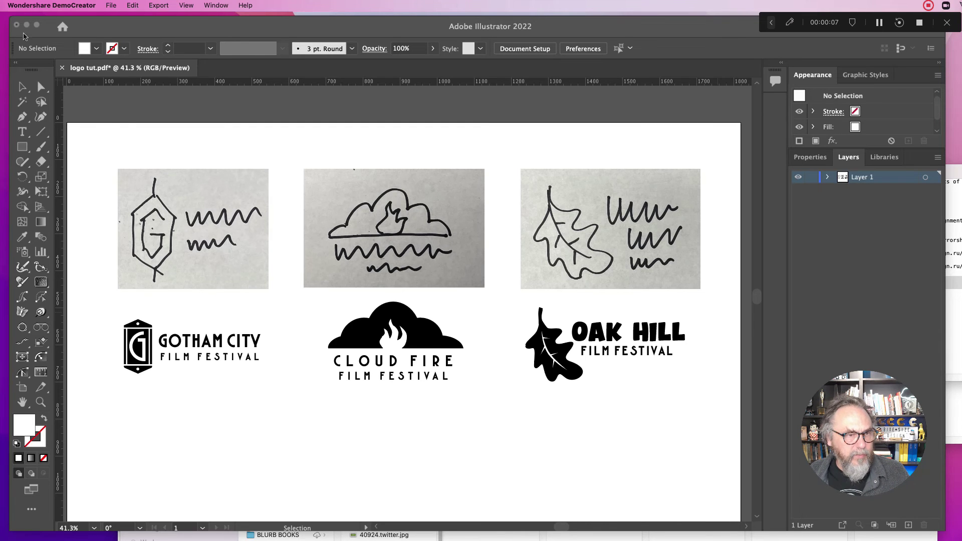
- Minimize the Illustrator window and open the exported 1x folder inside WEEK 2 in Finder
left_click(26, 26)
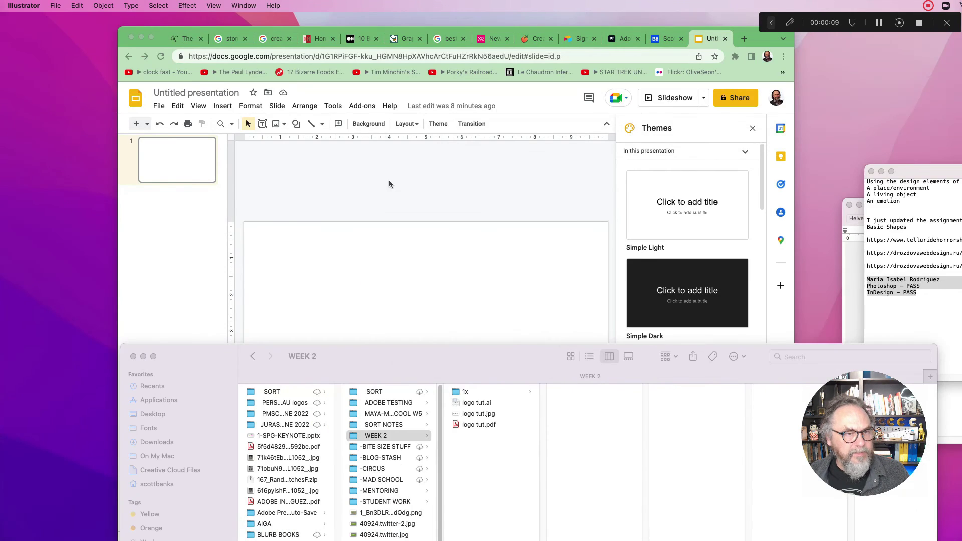
left_click(535, 357)
left_click_drag(526, 357, 481, 84)
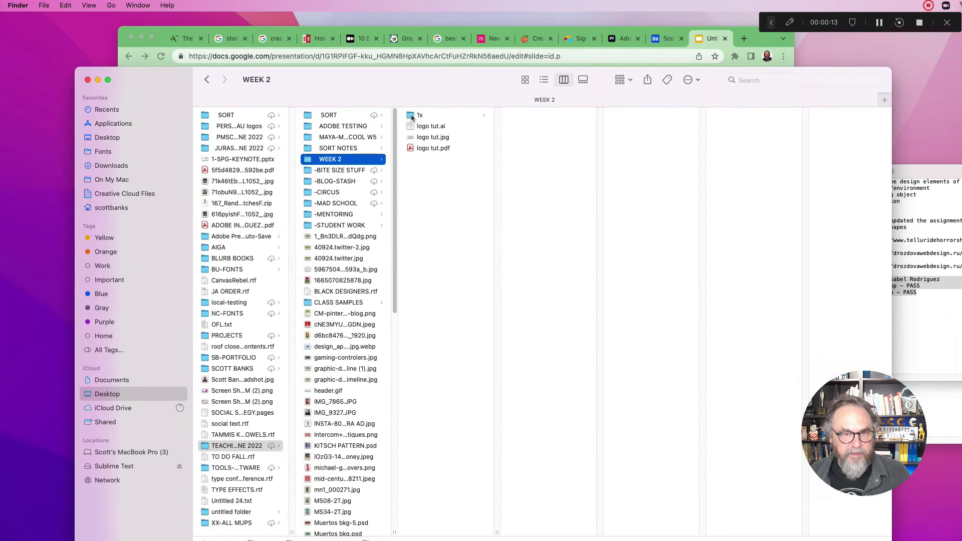
left_click(412, 117)
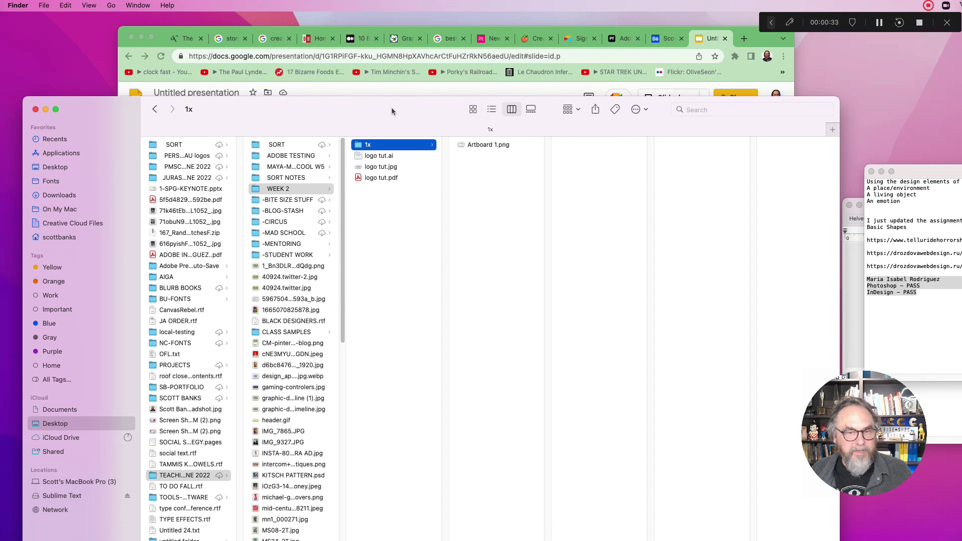
- Place Artboard 1.png from the 1x folder onto the blank slide of the Google Slides presentation
left_click_drag(391, 107, 359, 366)
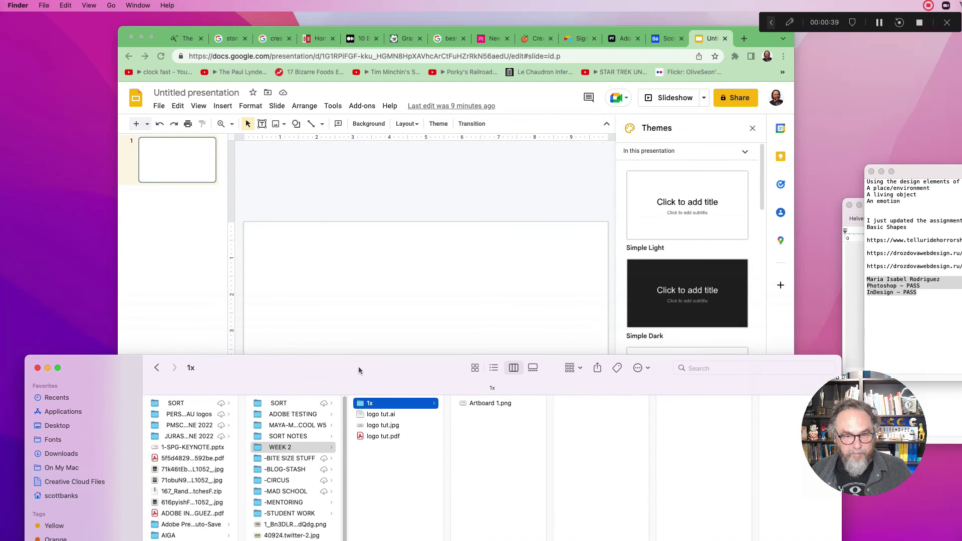
left_click_drag(462, 405, 411, 264)
left_click(420, 177)
left_click(296, 239)
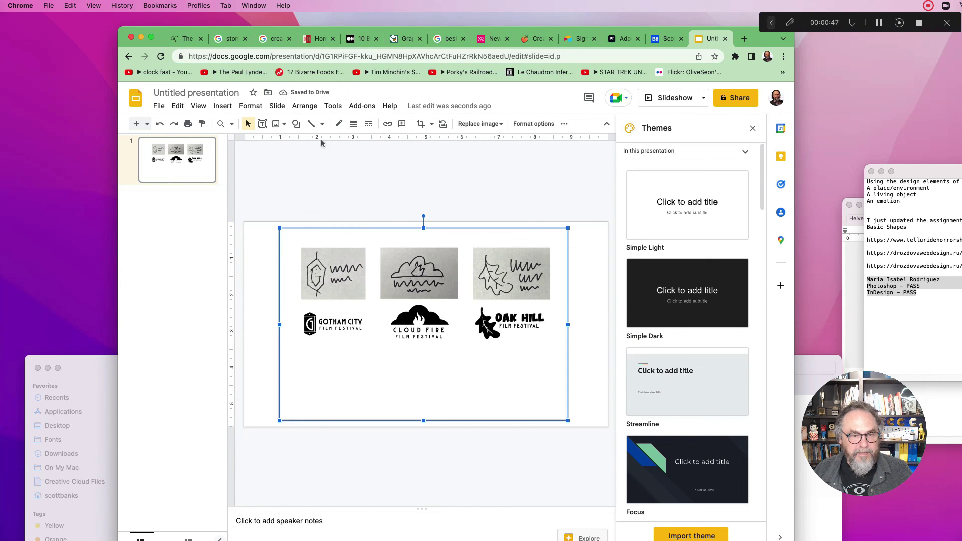
- Undo the placement of the artboard image on the slide
key("super+z")
key("super+z")
key("super+z")
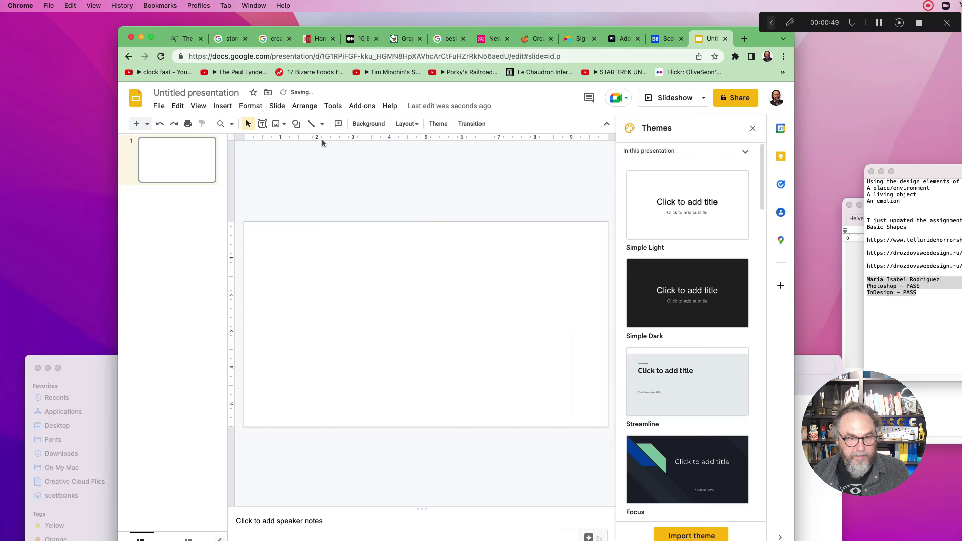